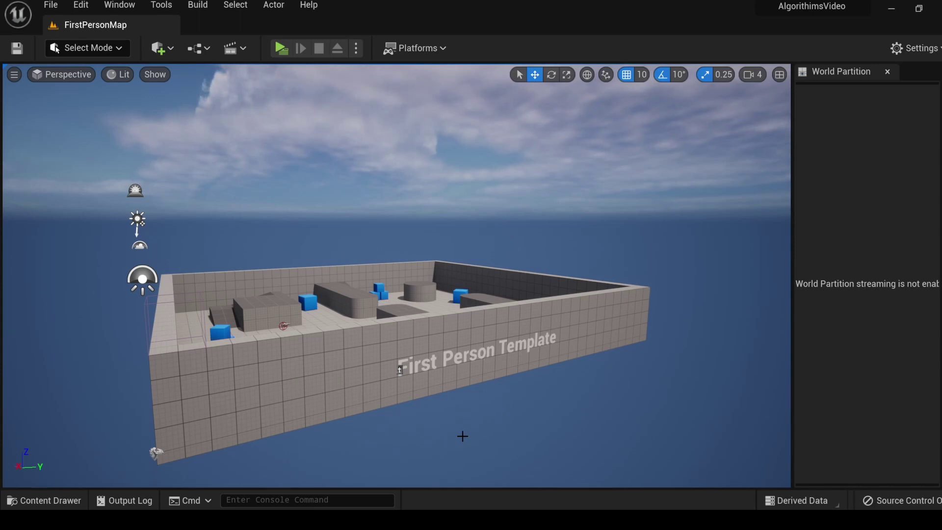
Select the actor at the front-left corner of the FirstPersonMap level.
click(486, 436)
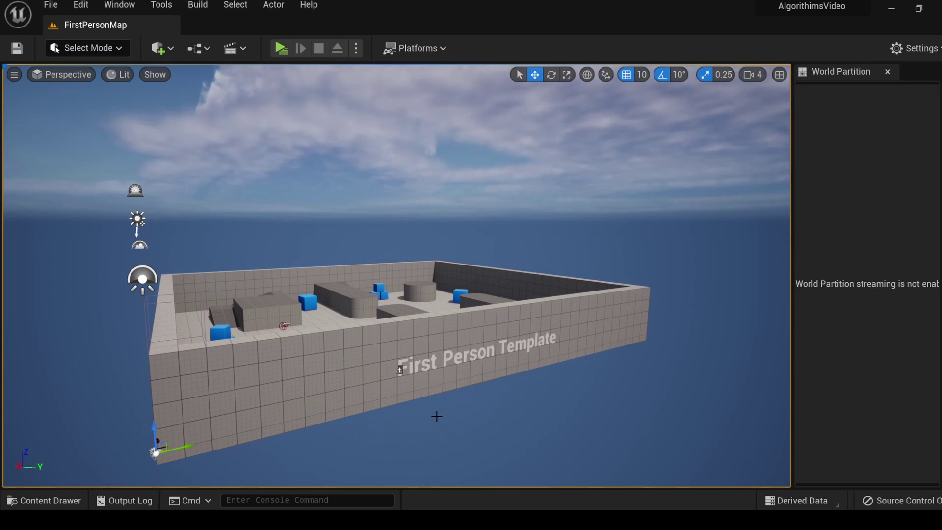
From the Content Drawer, create a new folder named 'Algorithims' inside Content.
key(ctrl+space)
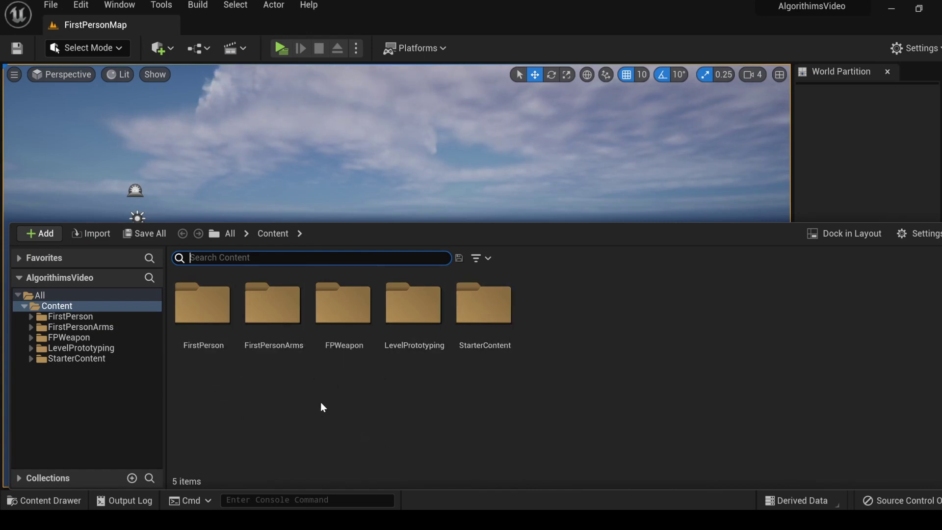
right_click(296, 395)
mouse_move(298, 395)
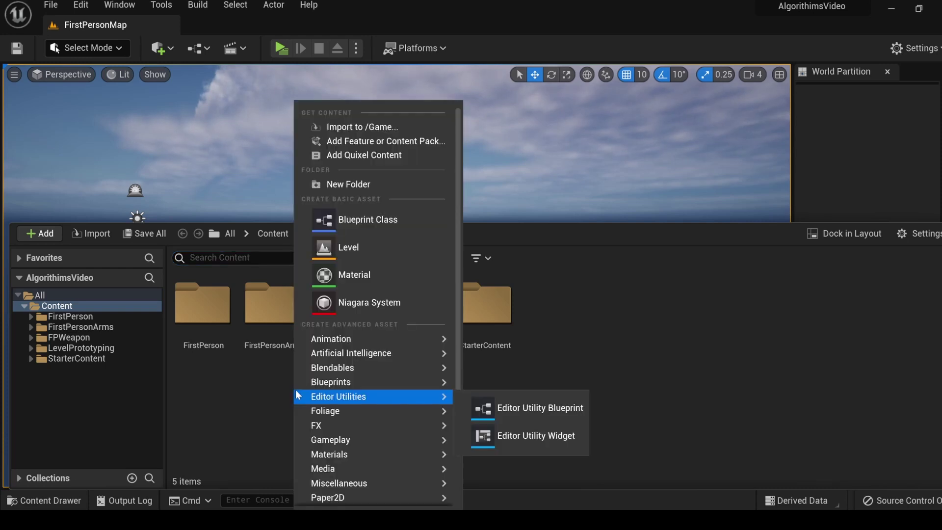
click(341, 184)
text(Algorit)
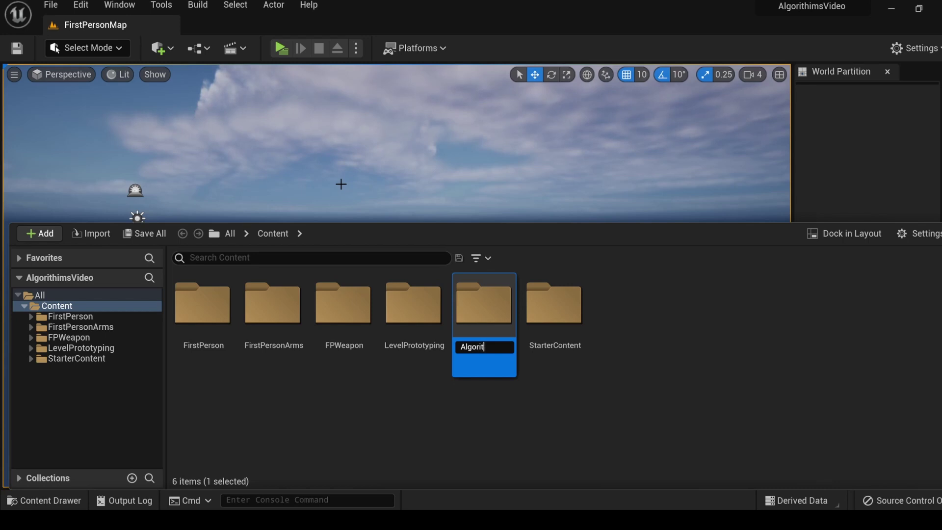
text(hims)
click(264, 417)
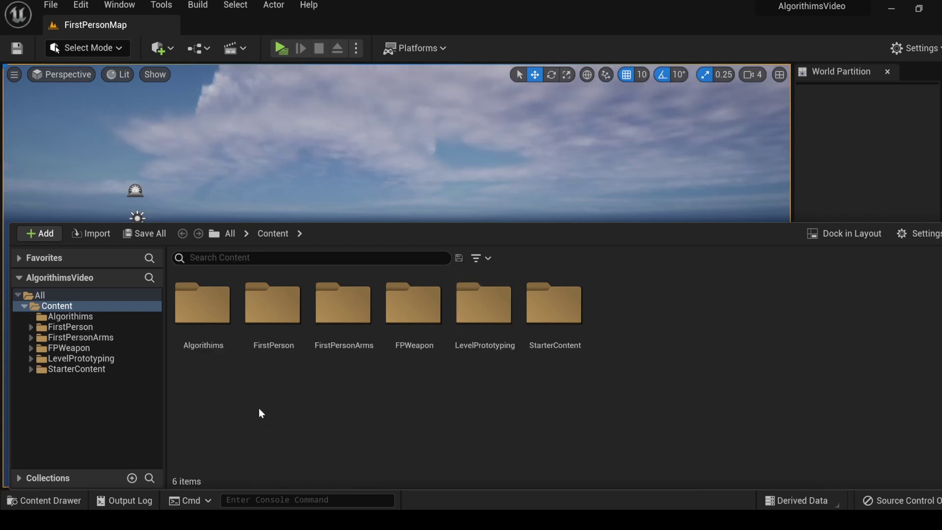
Inside the Algorithims folder, create a User Widget-based Widget Blueprint named W_InsertionSort.
double_click(205, 308)
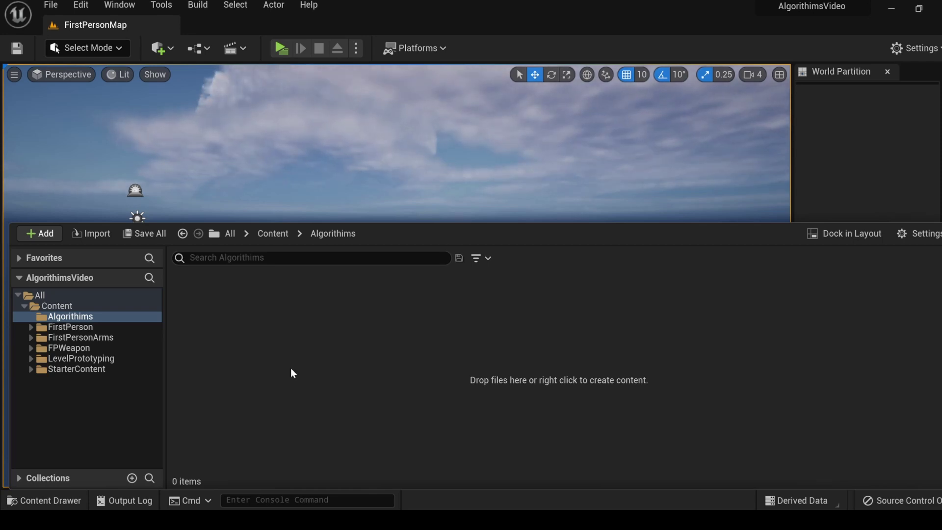
right_click(261, 329)
mouse_move(337, 359)
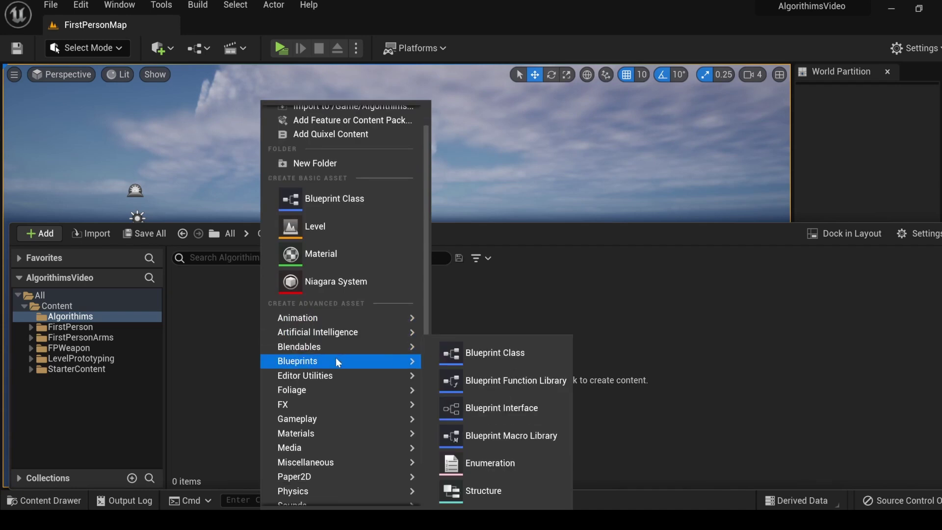
scroll(336, 360, down, 1)
mouse_move(306, 499)
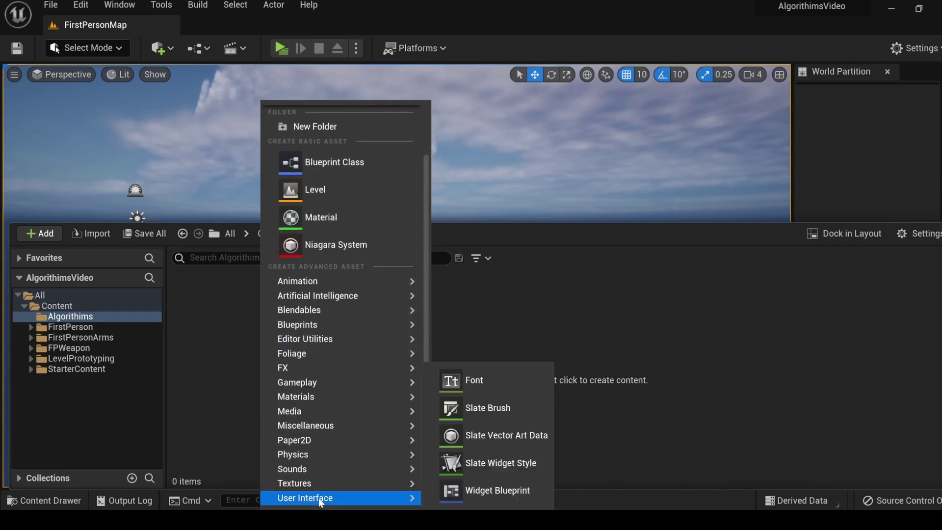
click(496, 490)
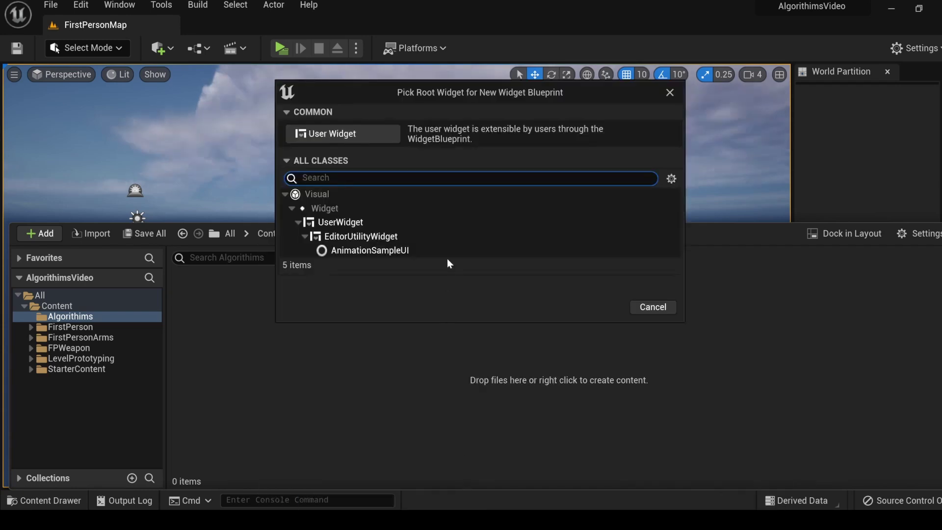
click(381, 135)
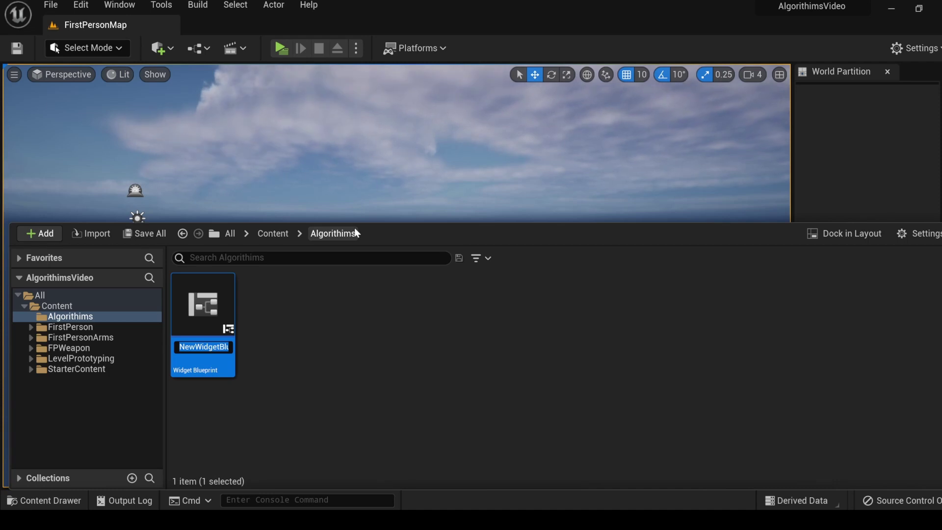
text(W)
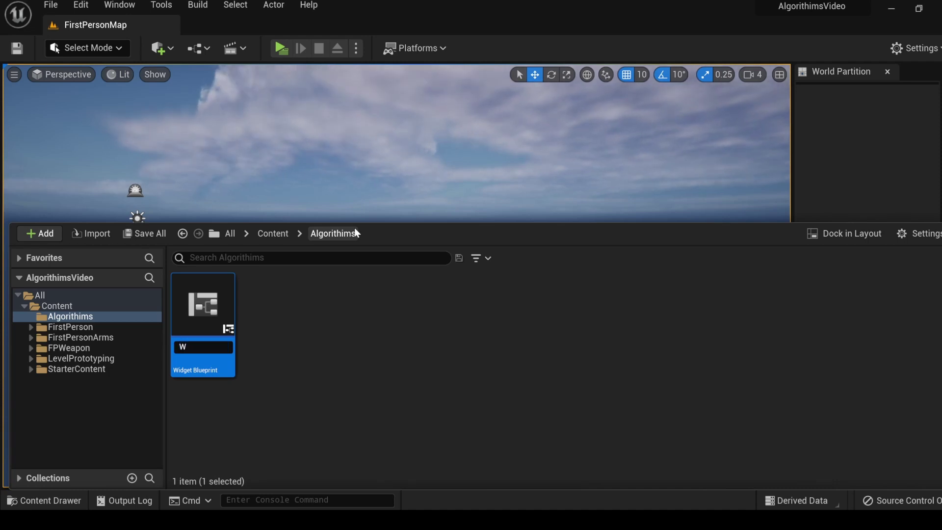
text(_Insertion)
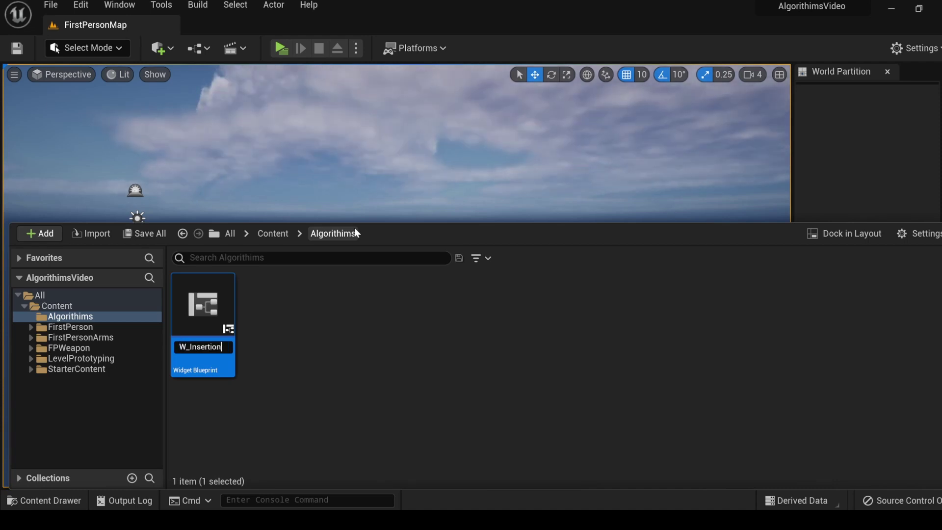
text(Sort)
key(Return)
click(292, 343)
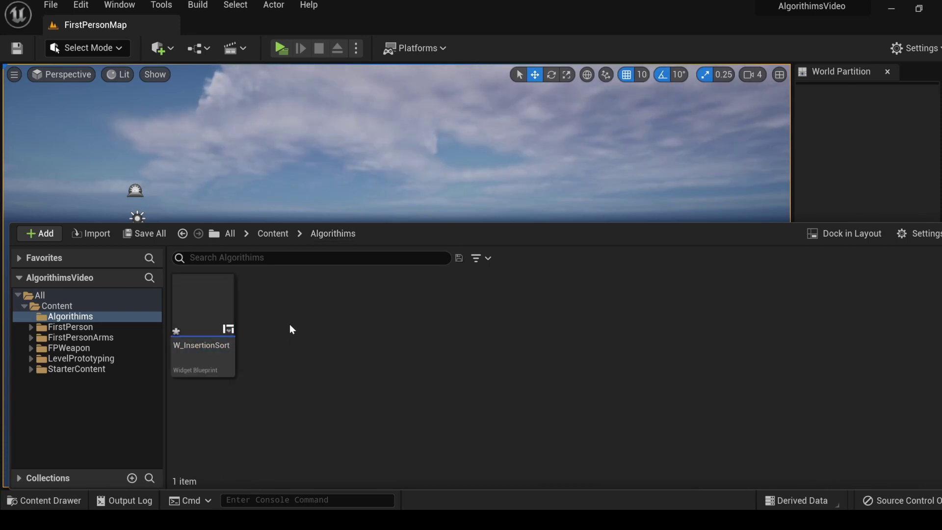
Create a Blueprint Class with Object as parent and name it InsertionSort.
right_click(284, 325)
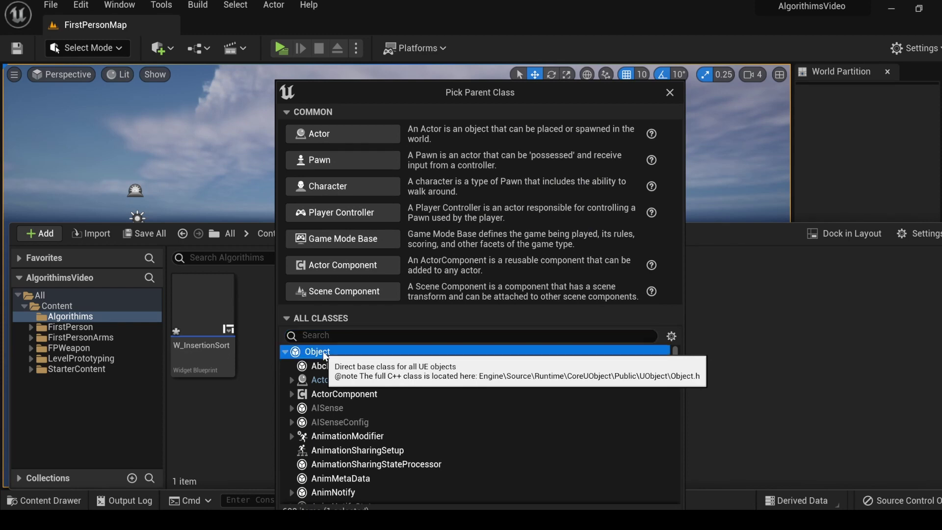
click(318, 351)
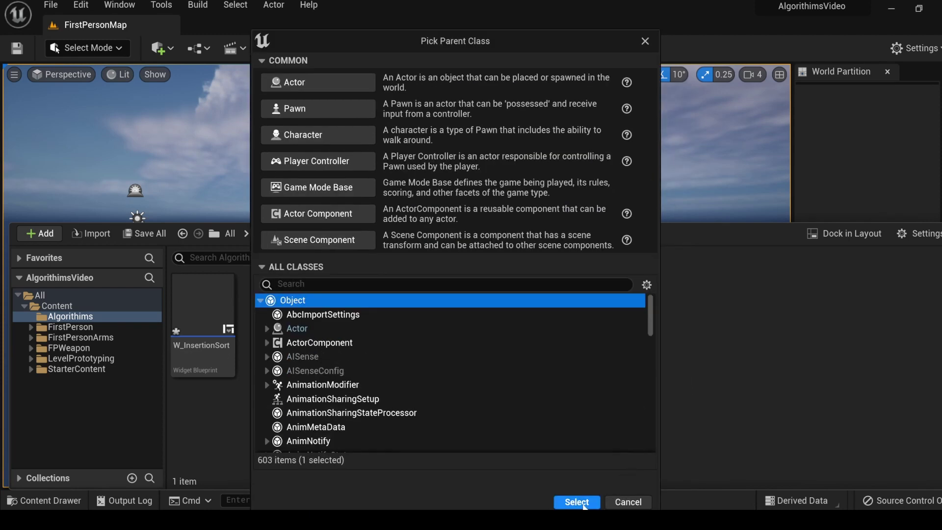
click(576, 502)
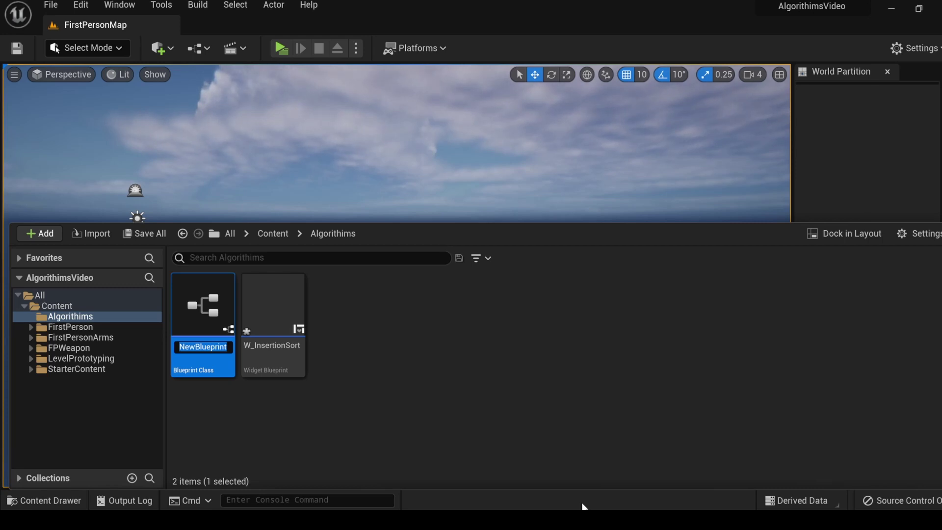
text(InsertionSort)
key(Return)
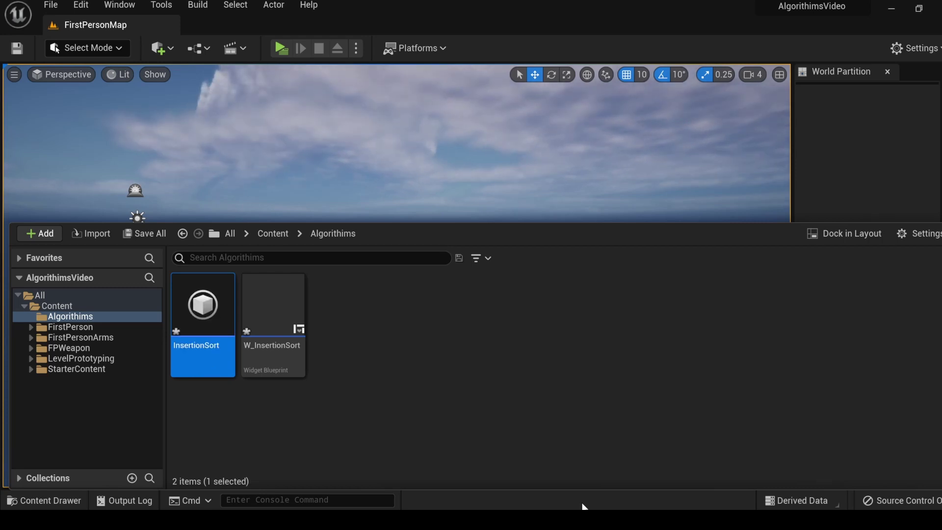
Navigate from Content into the FirstPerson > Blueprints folder.
click(323, 326)
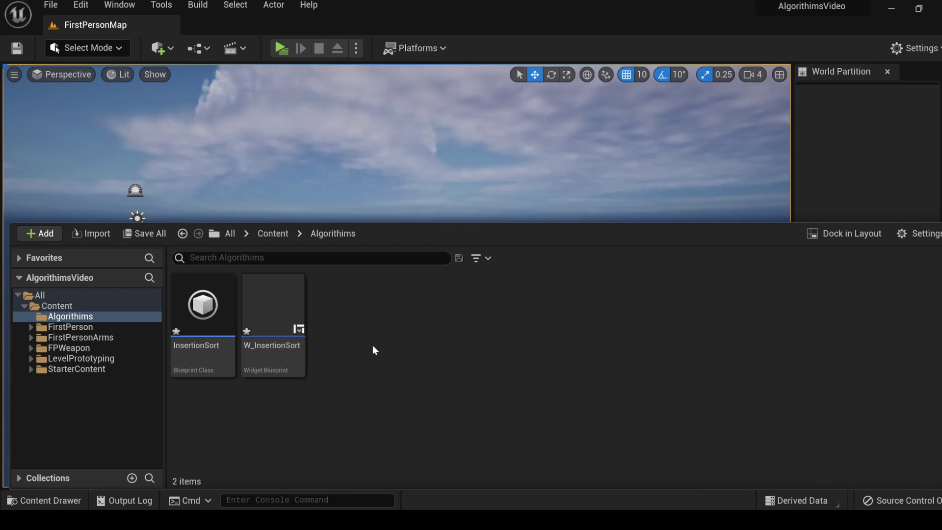
click(183, 234)
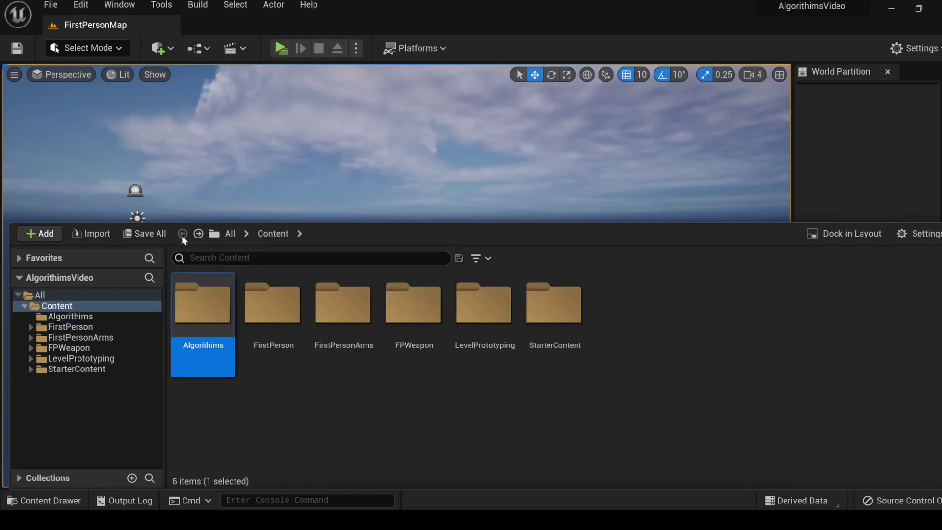
double_click(279, 319)
double_click(212, 312)
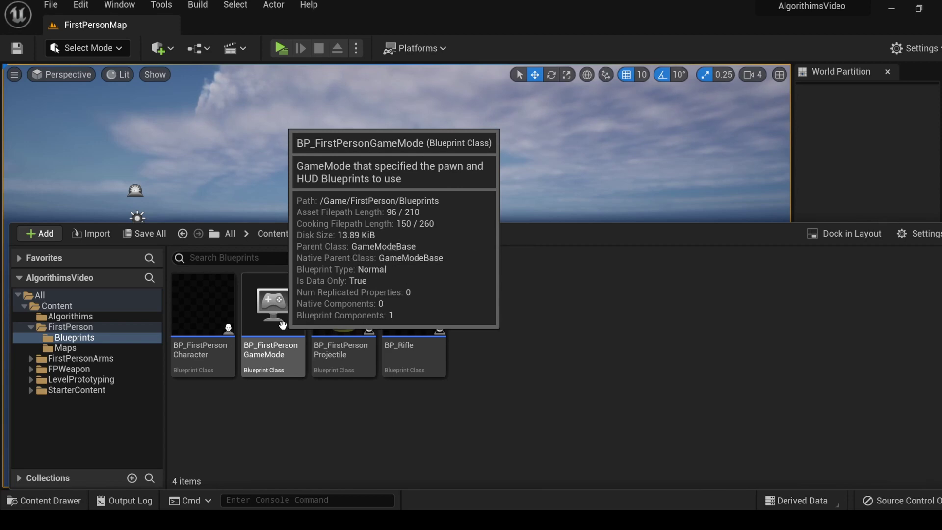
Open BP_FirstPersonGameMode in the Blueprint editor.
double_click(282, 325)
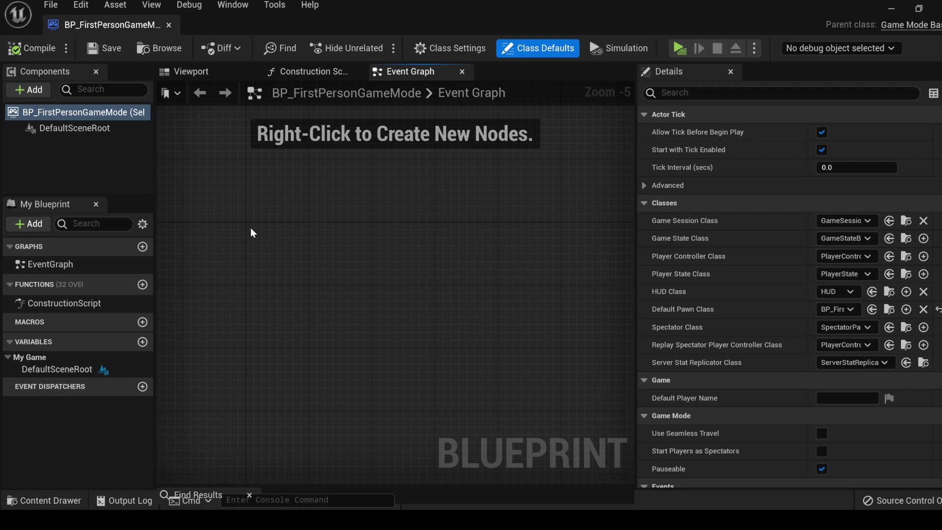
Place an Event BeginPlay node in the Event Graph.
right_click(251, 229)
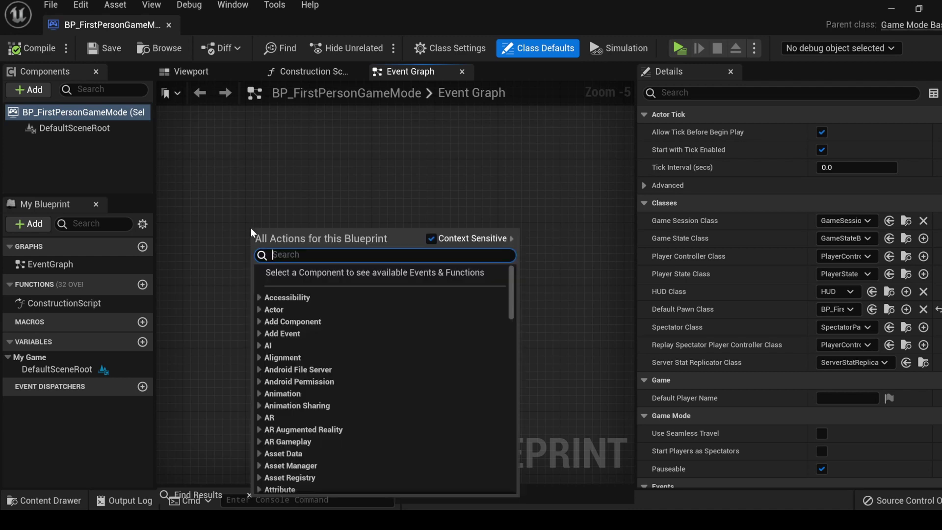
text(be)
key(Return)
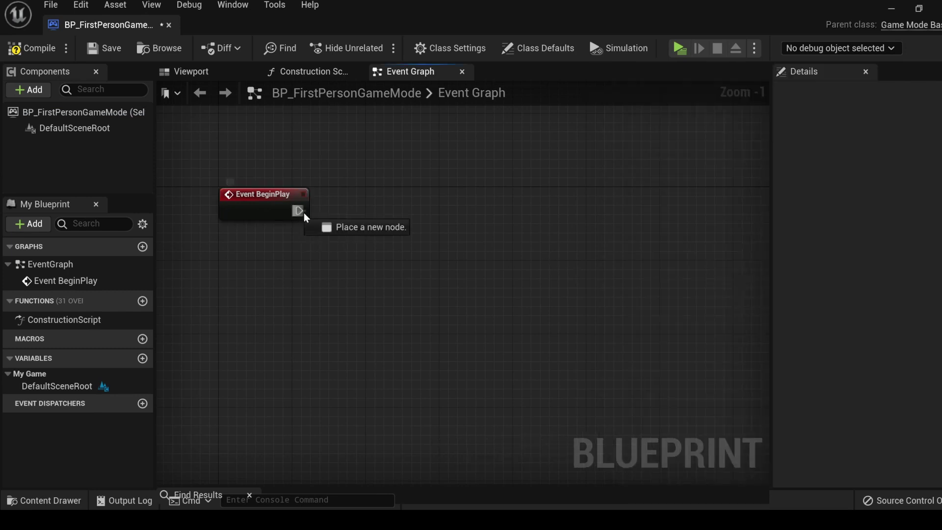
Wire a Create Widget node after BeginPlay with its class set to W_InsertionSort.
drag(306, 217, 381, 221)
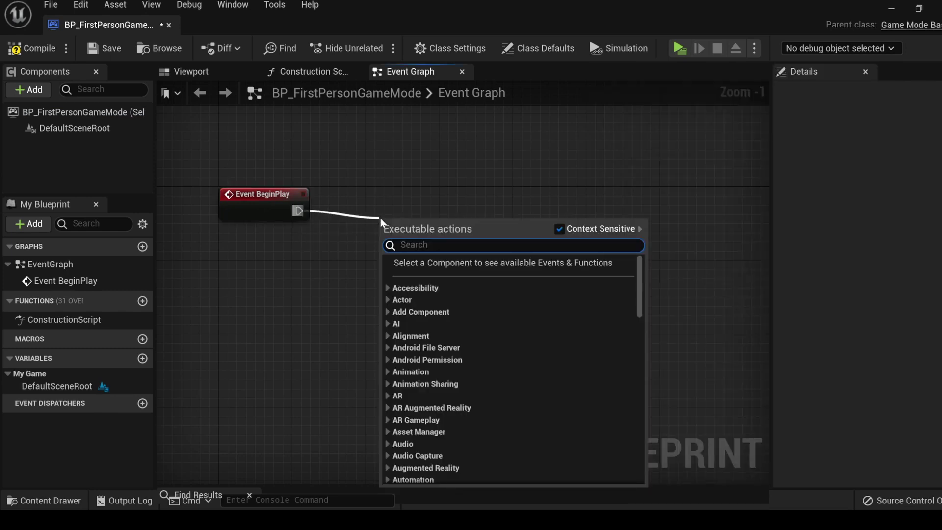
text(create wid)
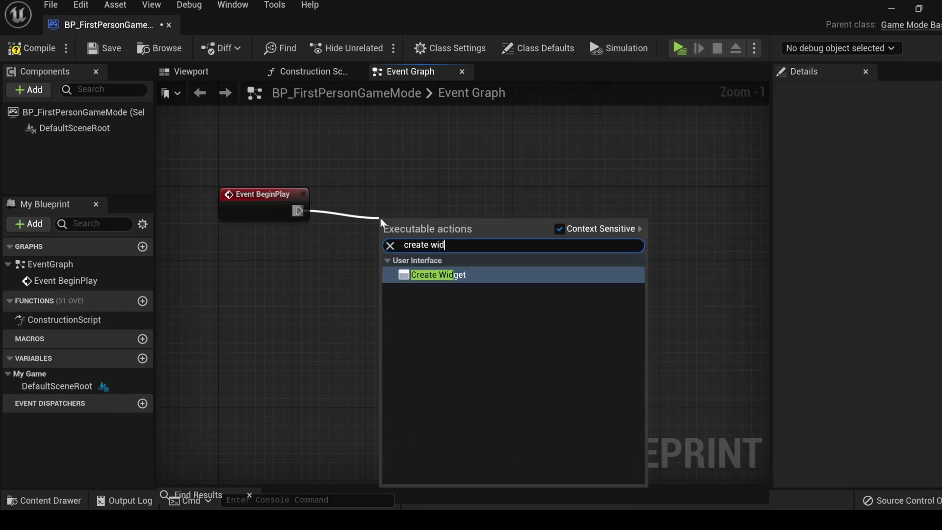
text(get)
key(Return)
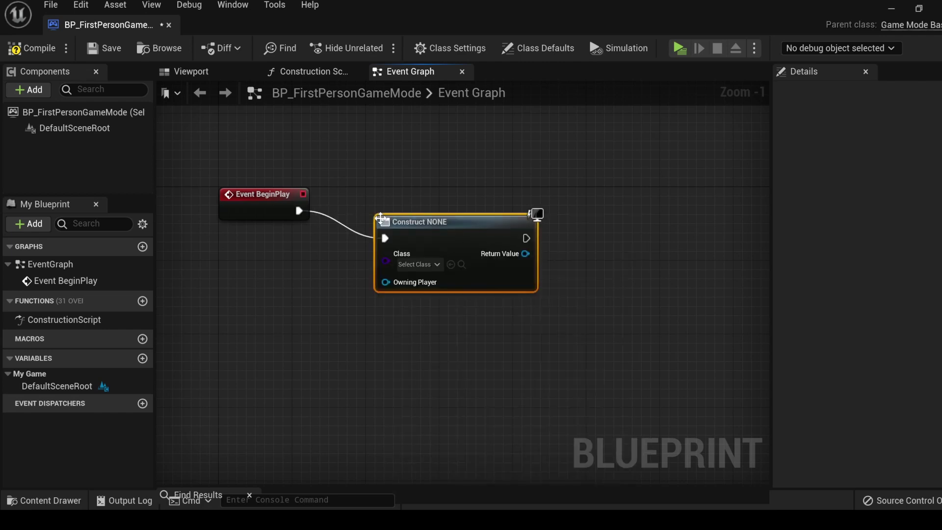
scroll(410, 290, up, 1)
key(q)
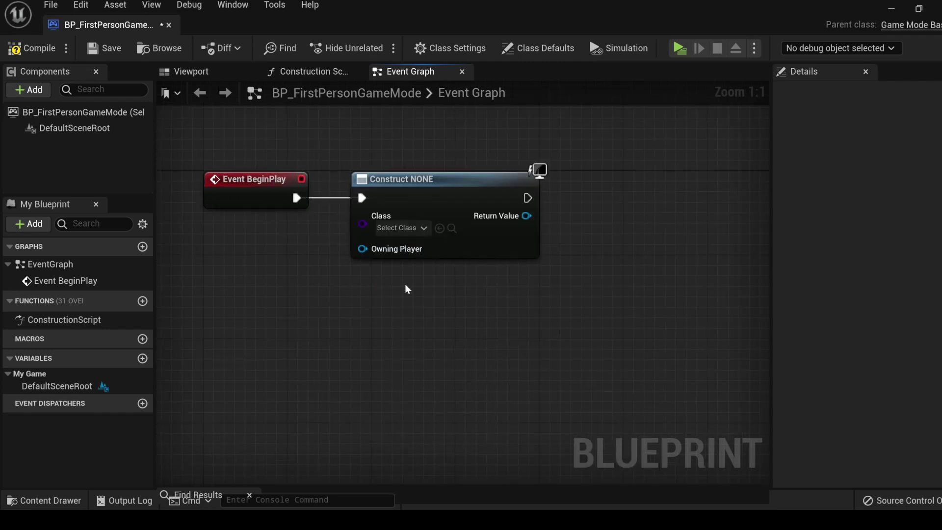
click(420, 231)
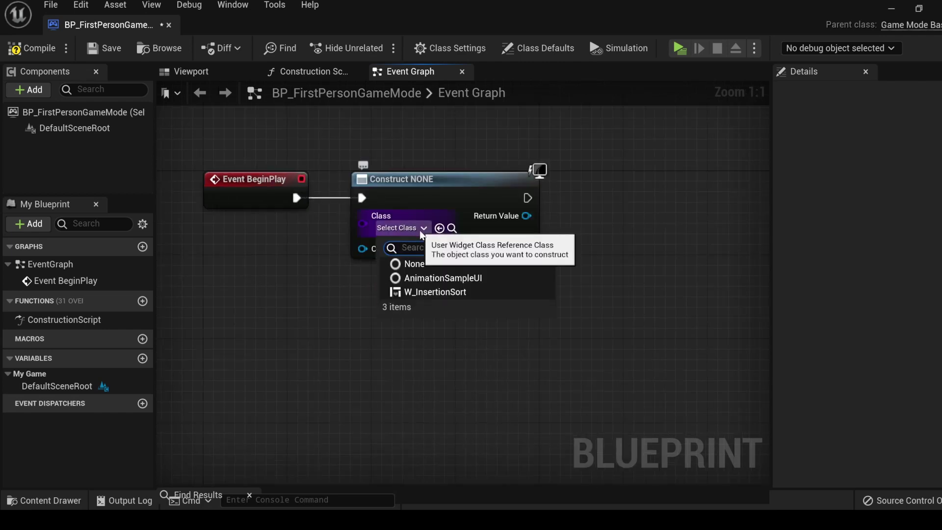
click(432, 293)
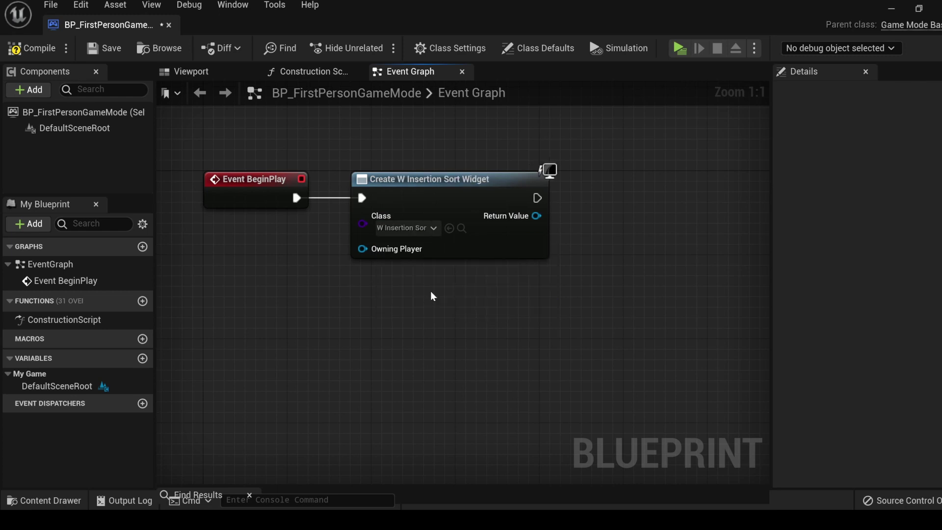
scroll(427, 309, down, 1)
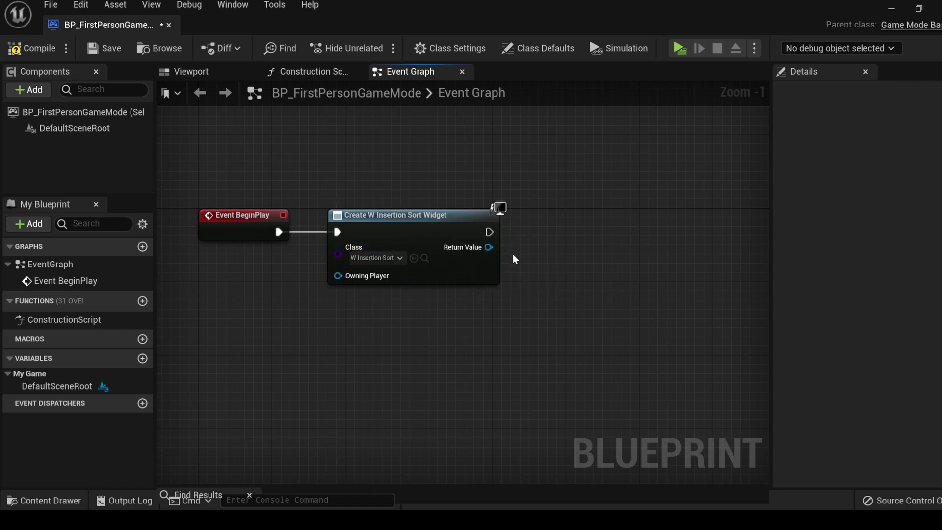
Promote the widget's Return Value to a new variable named InsertionSort.
drag(489, 247, 525, 250)
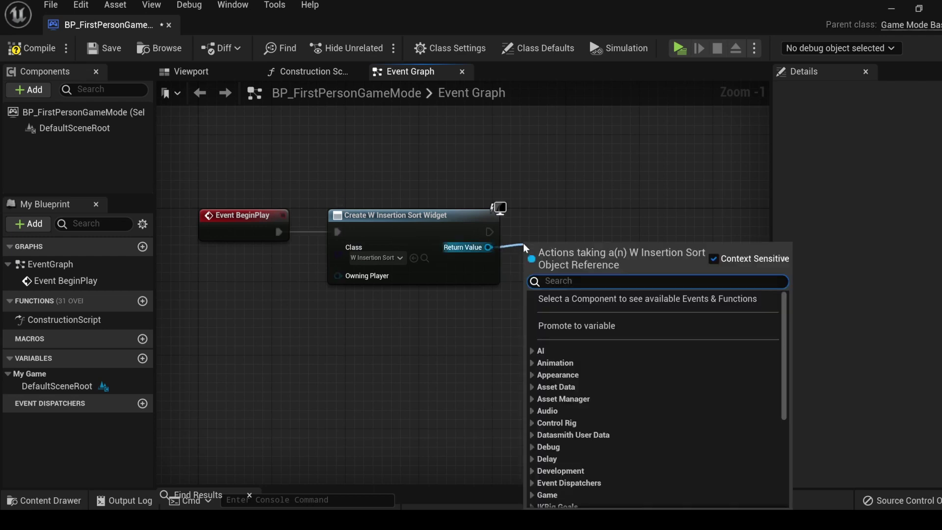
click(564, 326)
text(InsertionS)
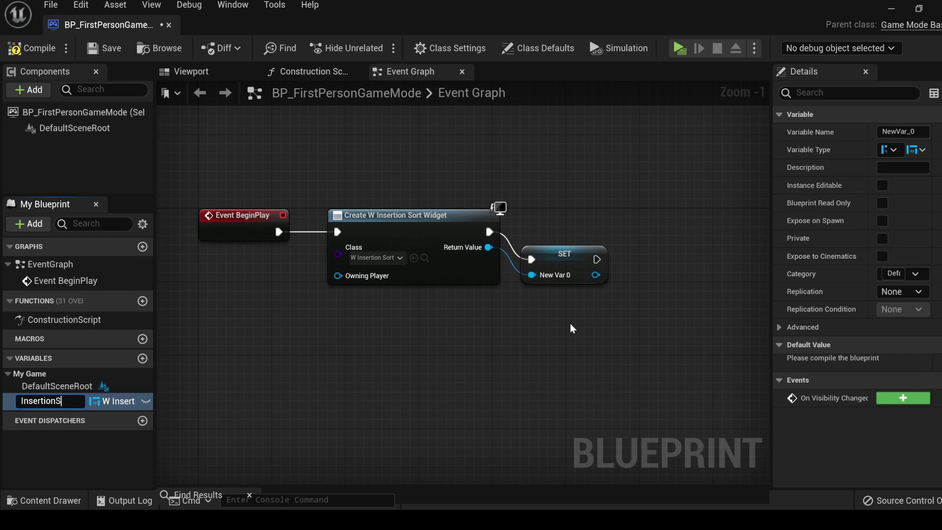
text(ort)
key(Return)
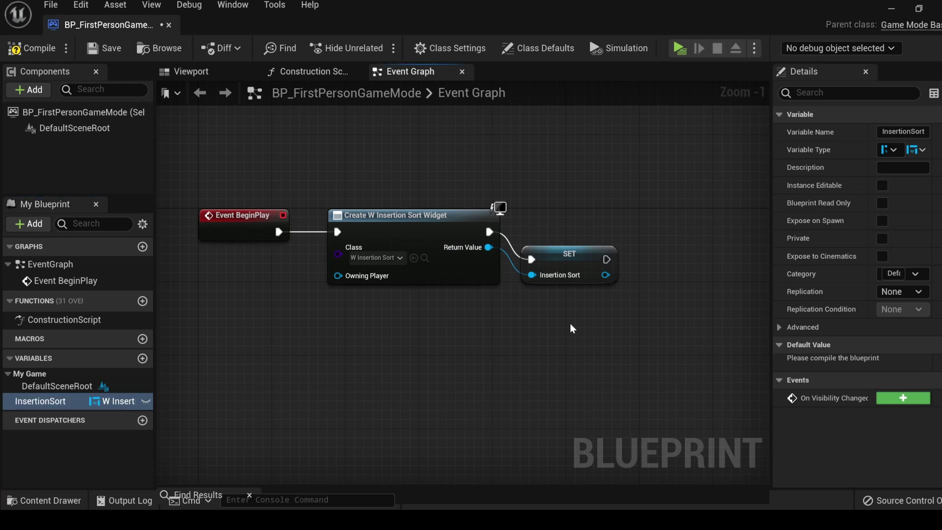
click(513, 326)
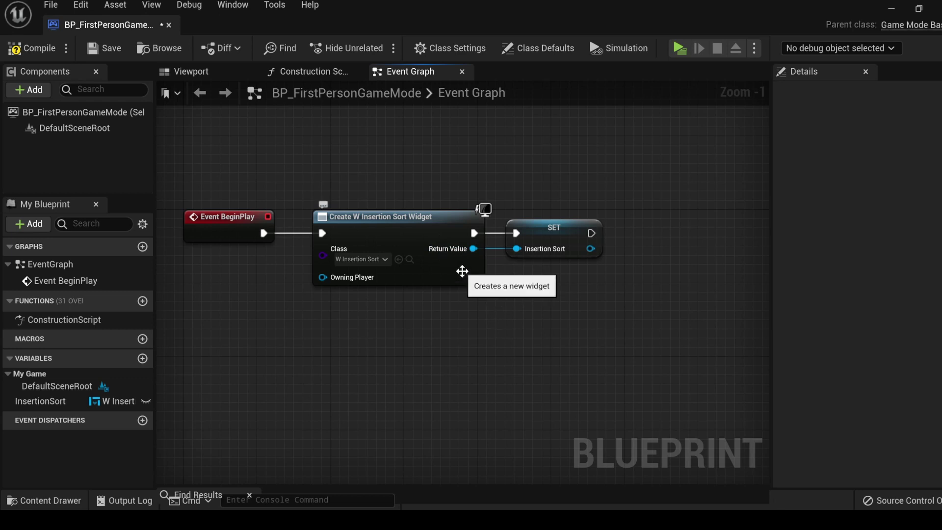
Add the stored InsertionSort widget to the viewport with an Add to Viewport node.
drag(591, 249, 628, 251)
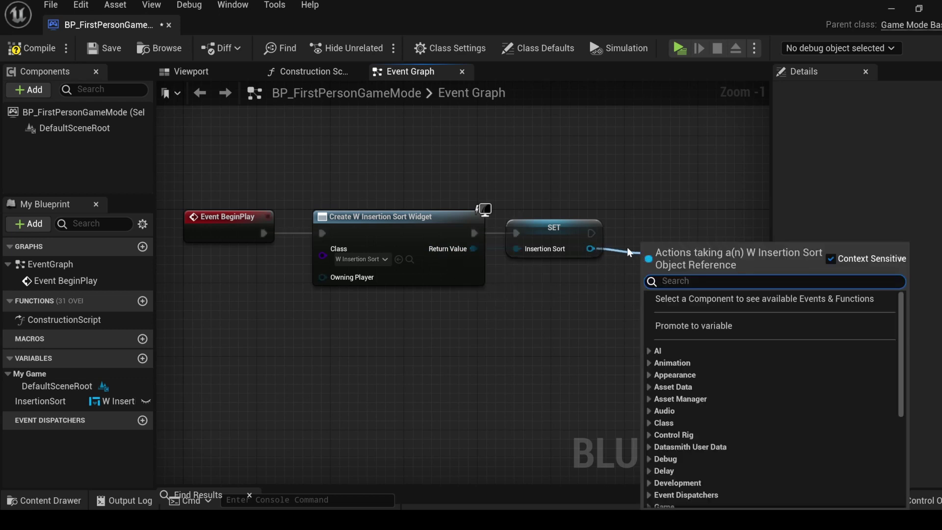
text(add)
click(711, 299)
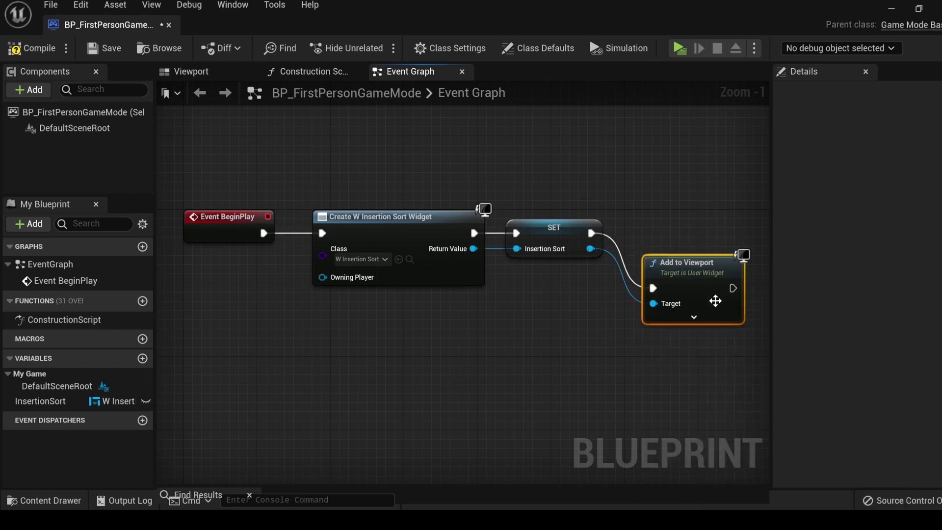
scroll(353, 309, down, 1)
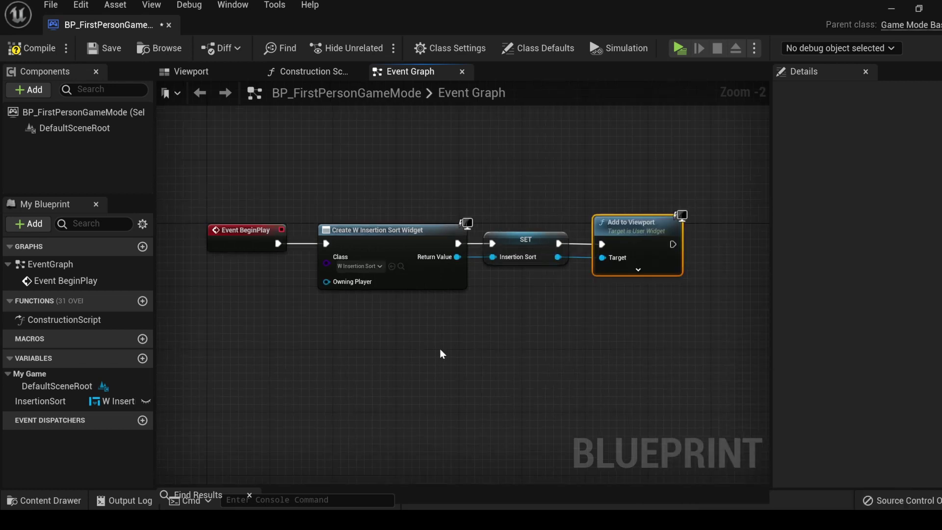
click(638, 354)
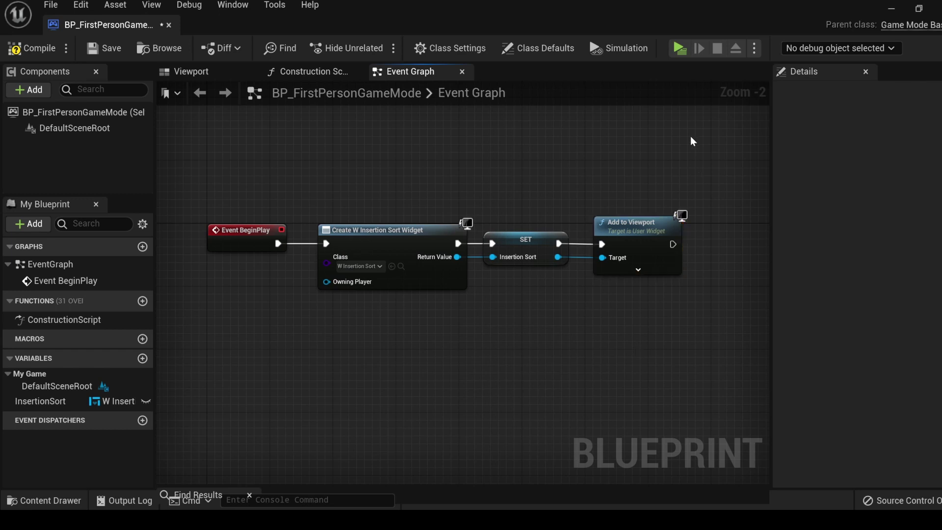
click(679, 48)
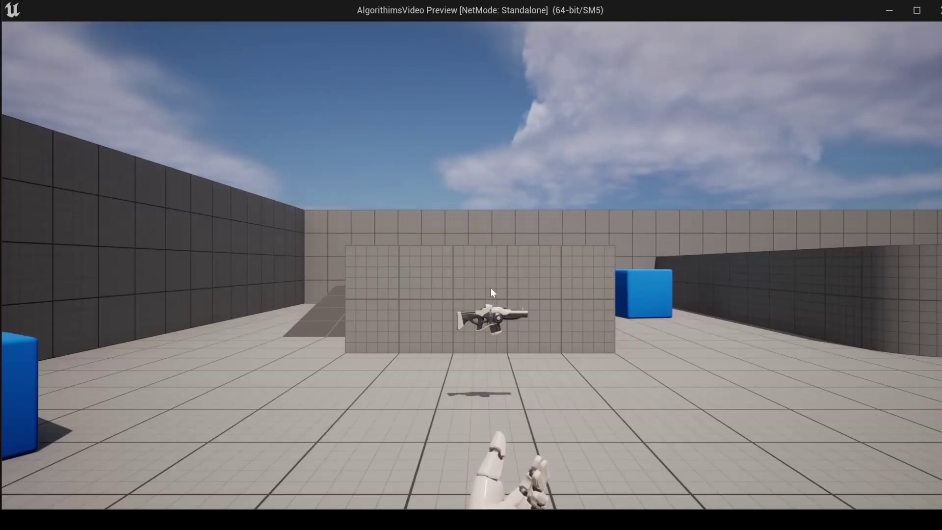
click(399, 270)
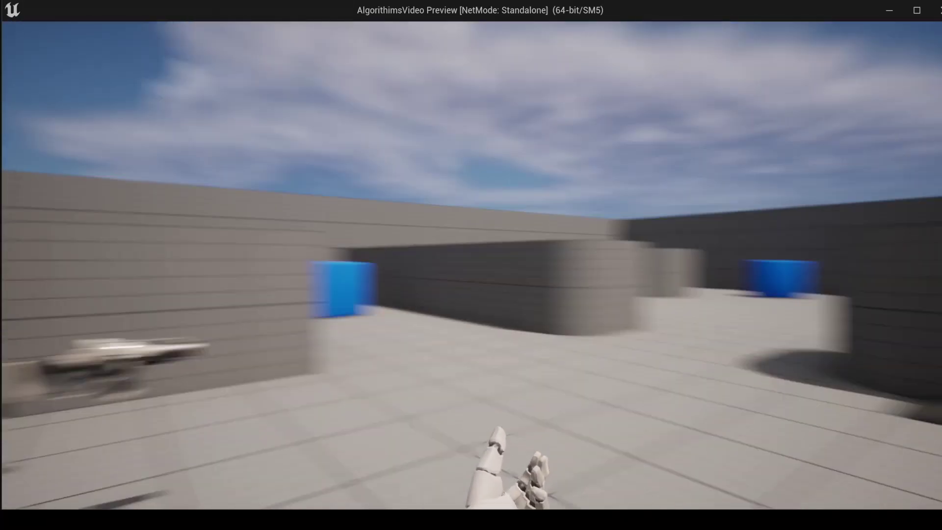
key(Escape)
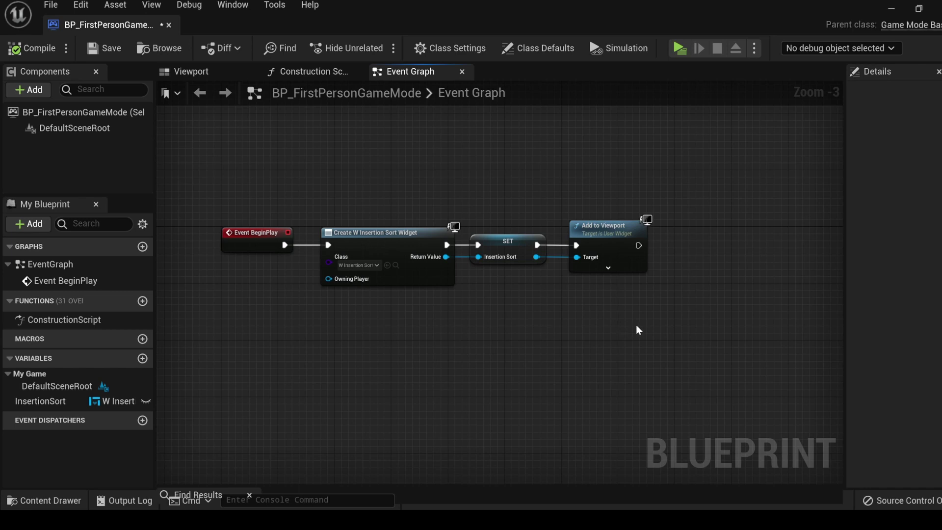
Add Get Player Controller feeding Set Input Mode UI Only, executed after Add to Viewport.
right_click(582, 321)
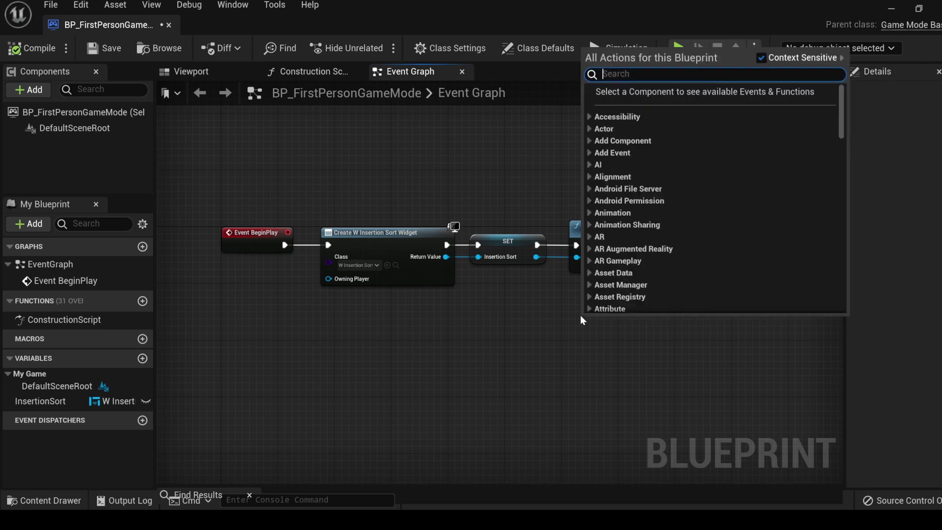
text(player)
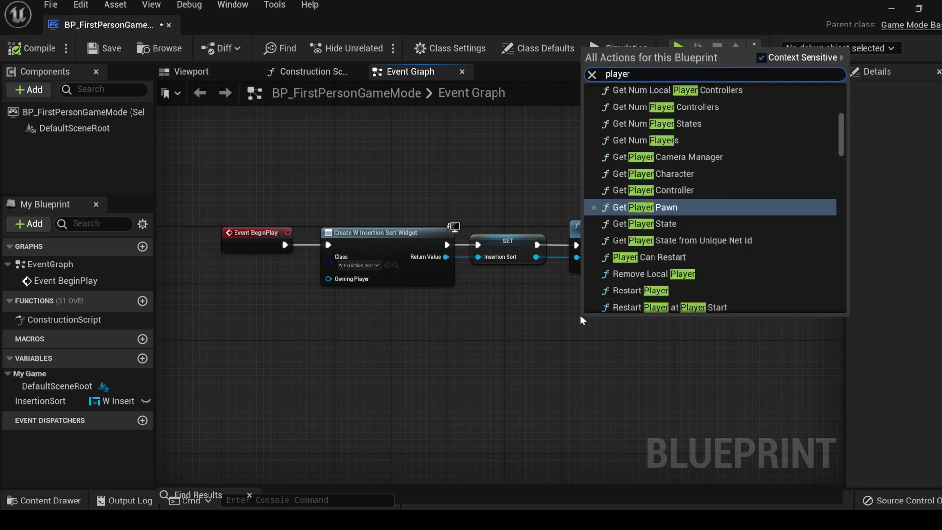
key(Up)
key(Return)
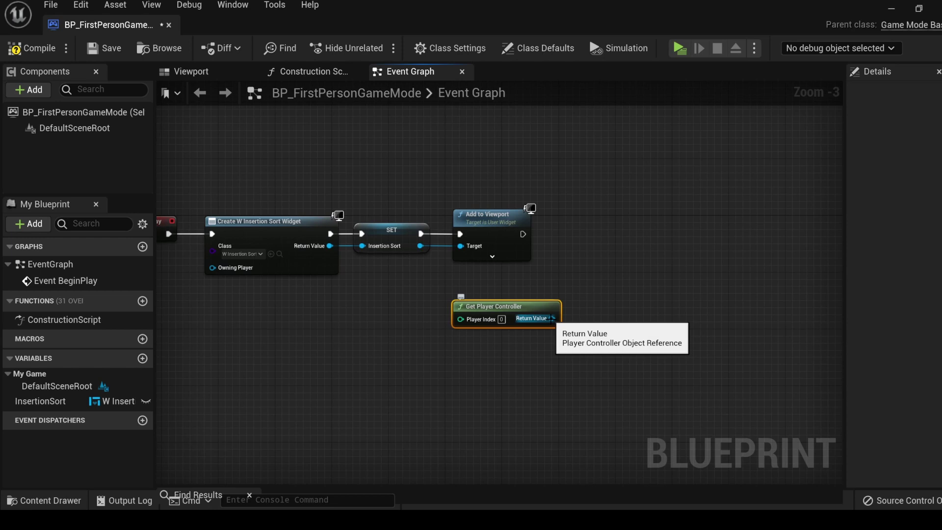
drag(552, 318, 599, 261)
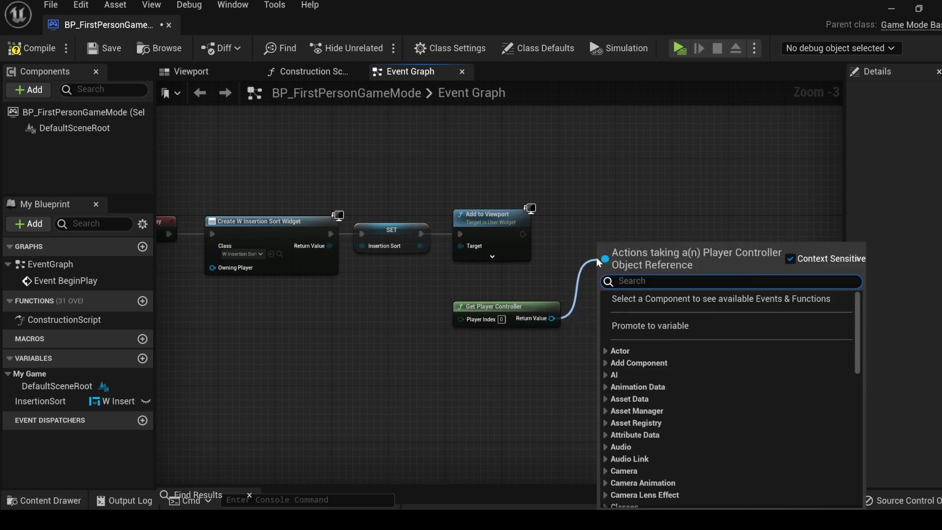
text(set in)
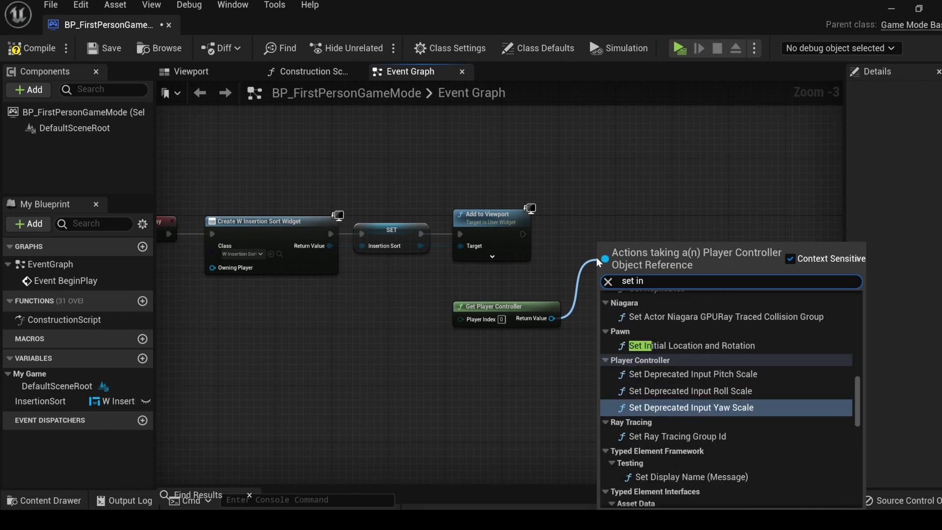
text(put)
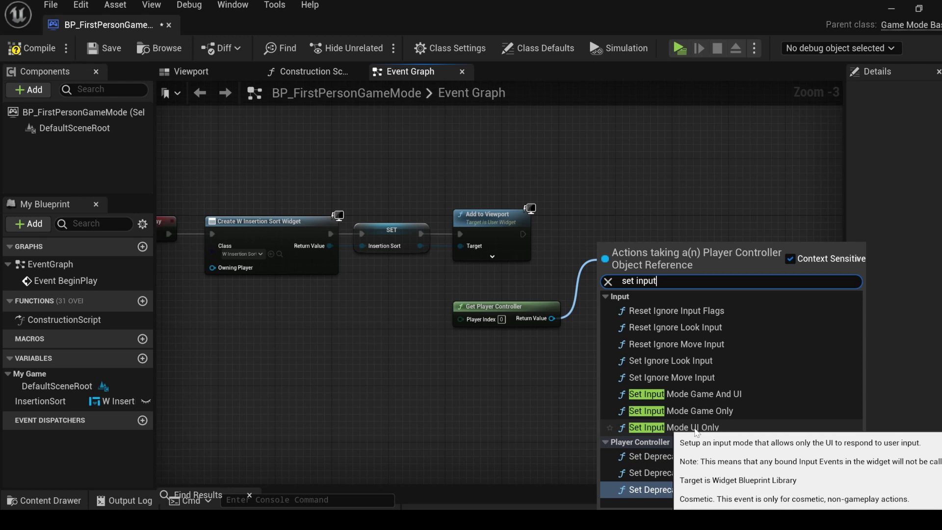
click(692, 427)
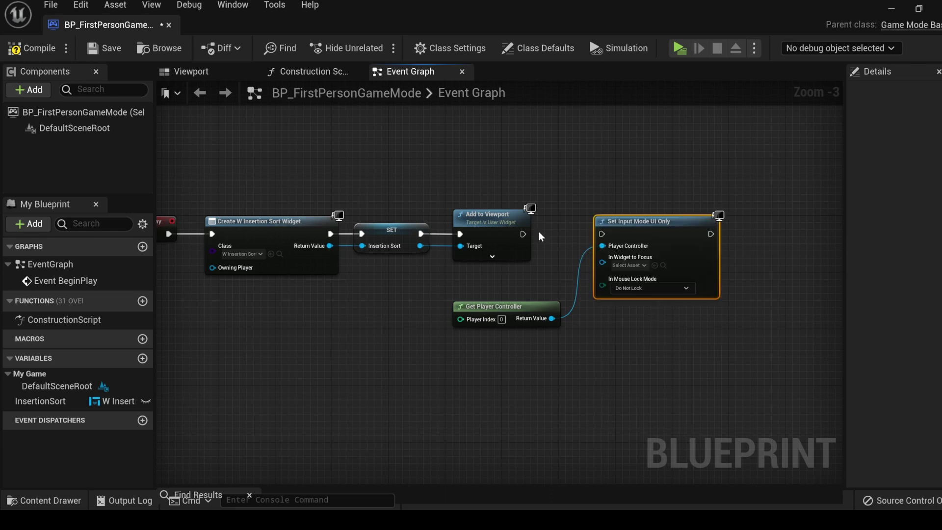
drag(522, 234, 602, 234)
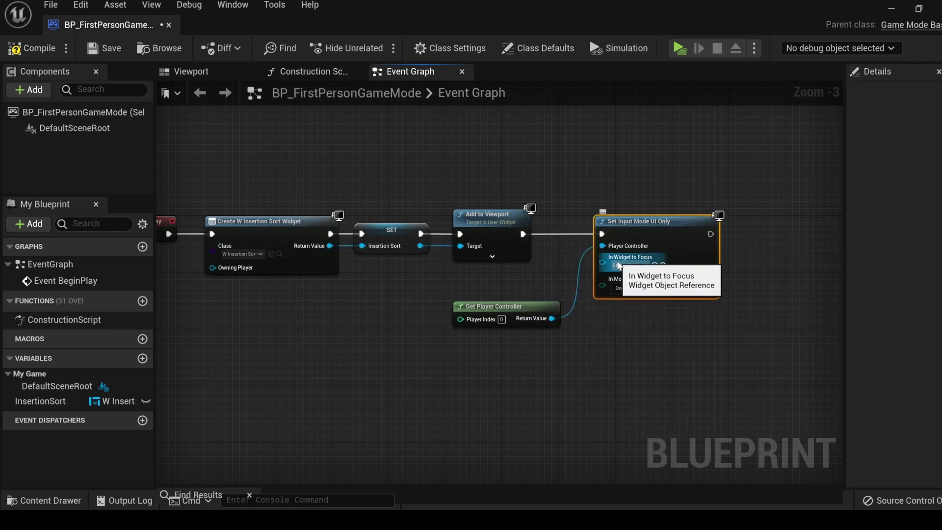
Plug the InsertionSort variable into In Widget to Focus.
click(41, 401)
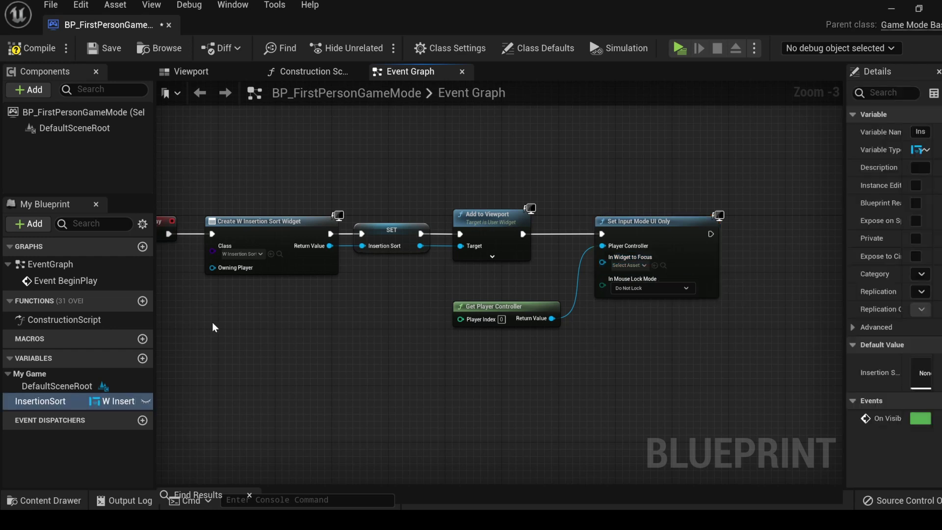
drag(59, 402, 606, 267)
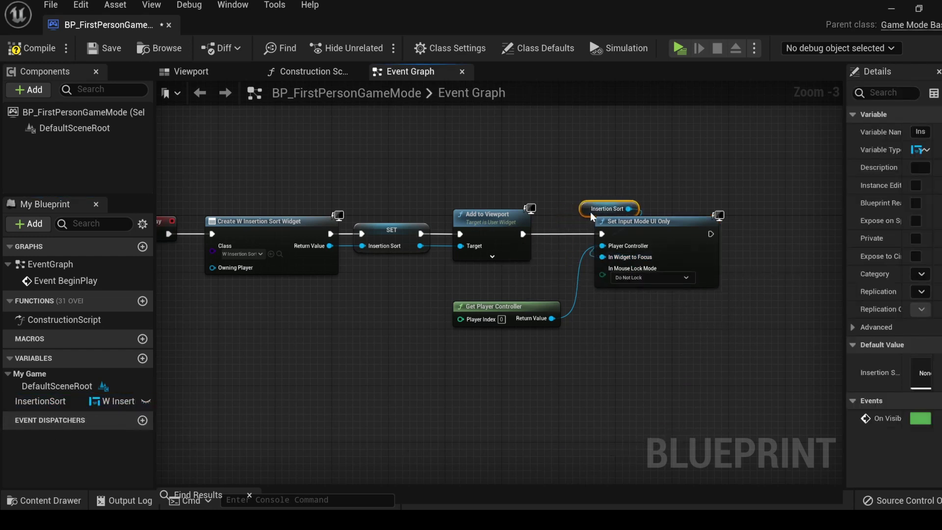
drag(592, 212, 599, 212)
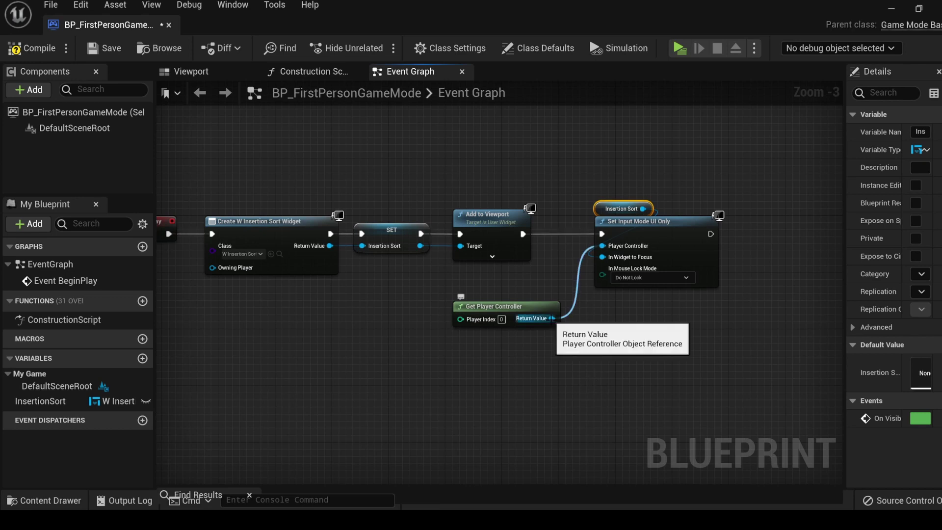
Chain a Set Show Mouse Cursor node, targeting the player controller, after Set Input Mode UI Only.
ctrl+drag(552, 318, 658, 320)
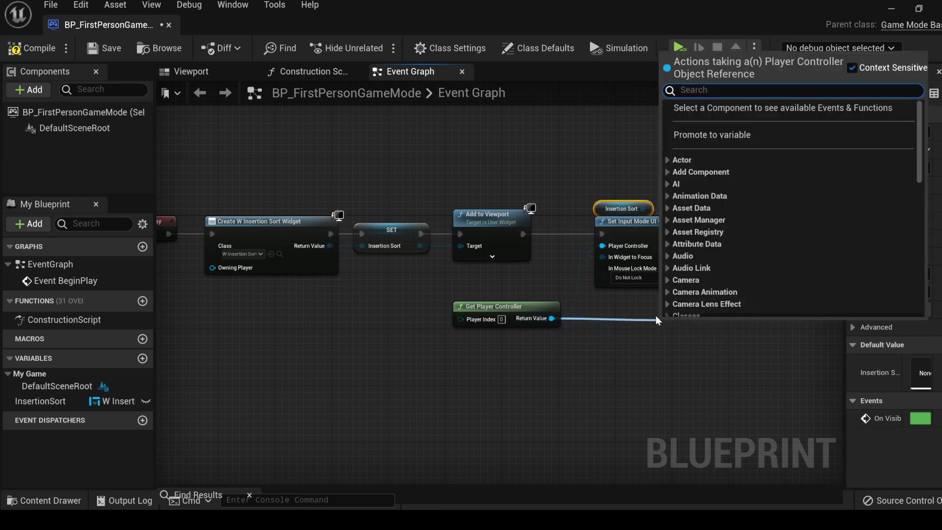
text(show)
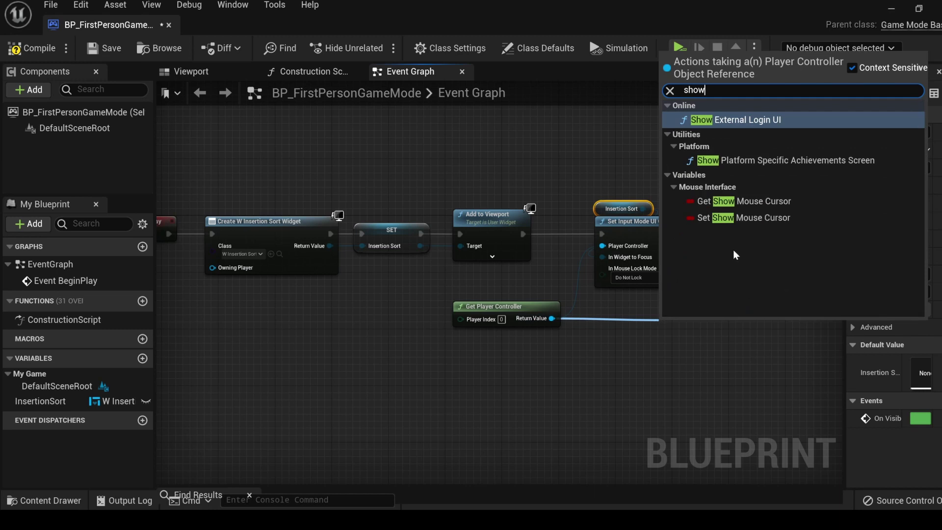
click(740, 218)
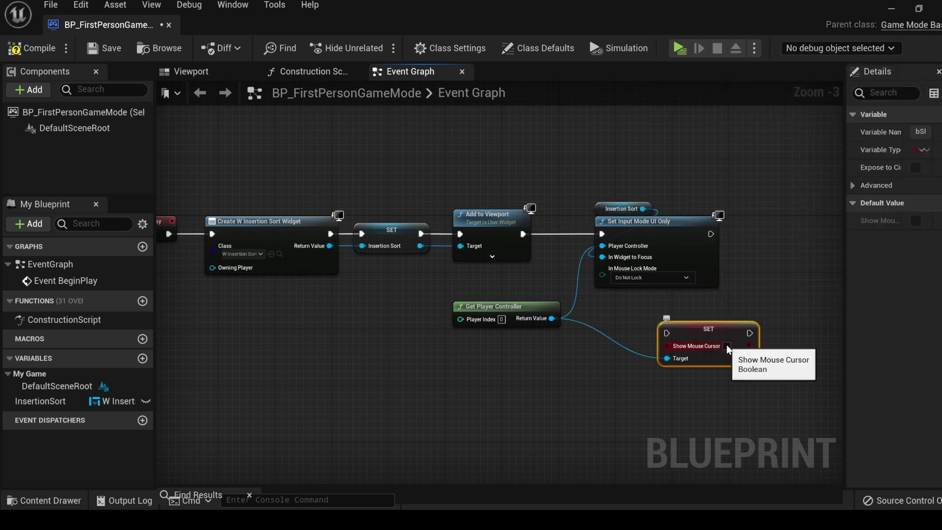
drag(715, 333, 739, 234)
drag(711, 234, 726, 325)
double_click(737, 258)
scroll(727, 325, down, 1)
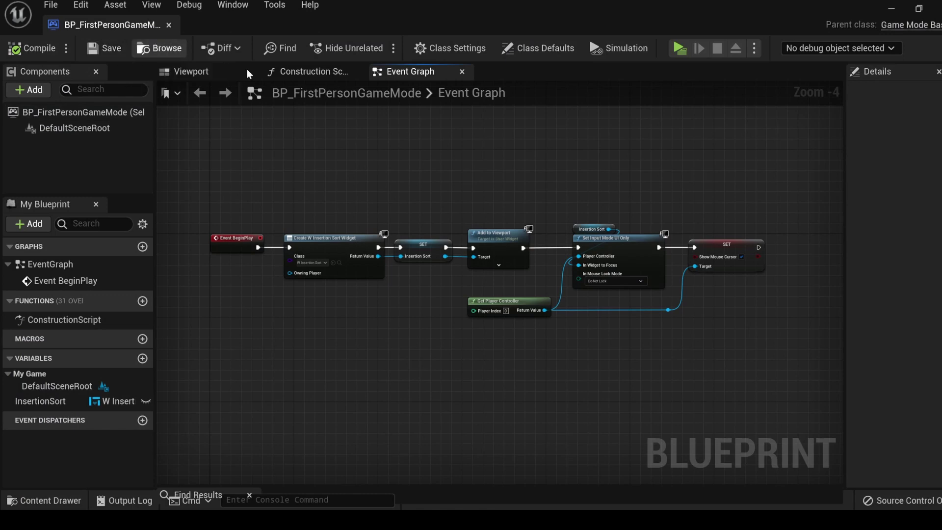
Test-play the level to check the BeginPlay widget setup, then stop the preview and return to the editor.
click(680, 49)
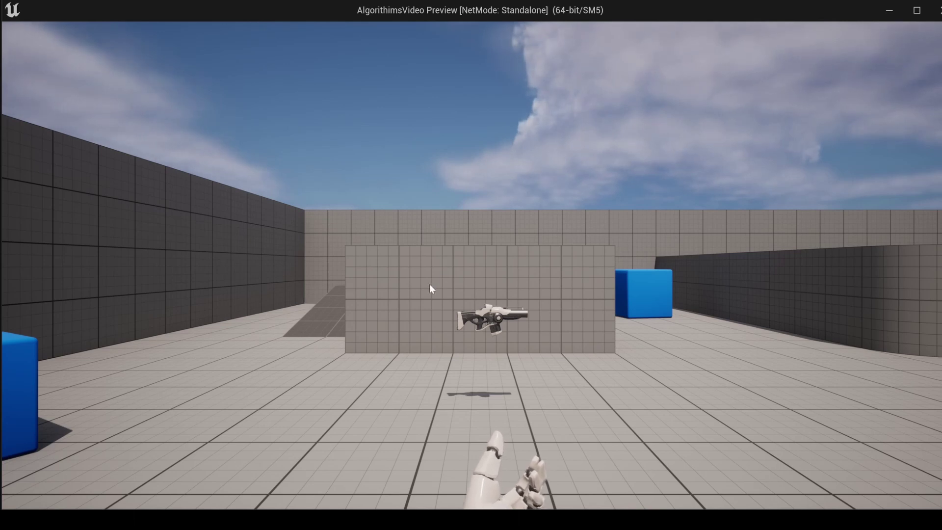
key(Escape)
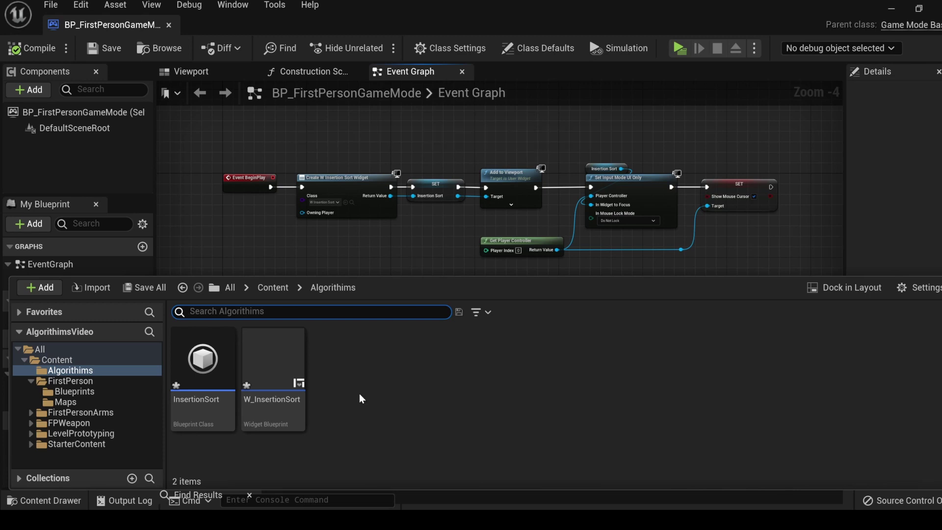
mouse_move(289, 353)
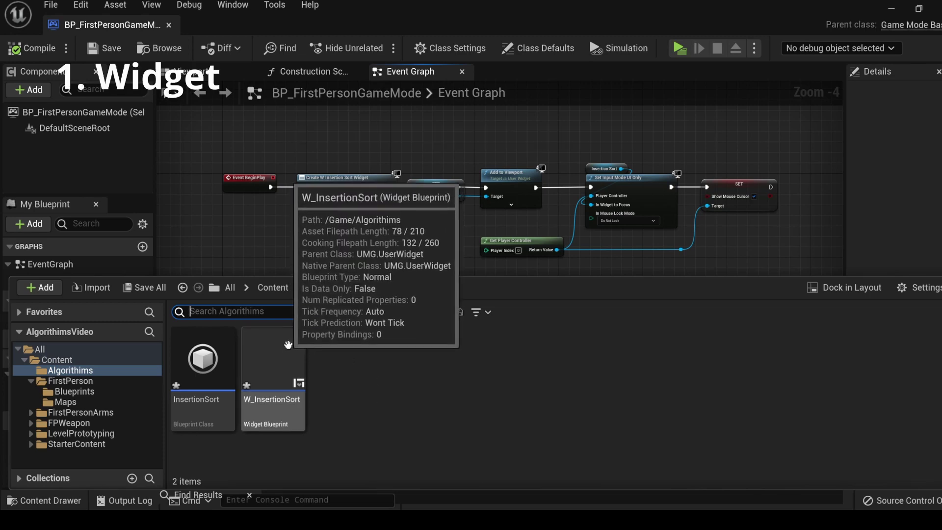
mouse_move(226, 342)
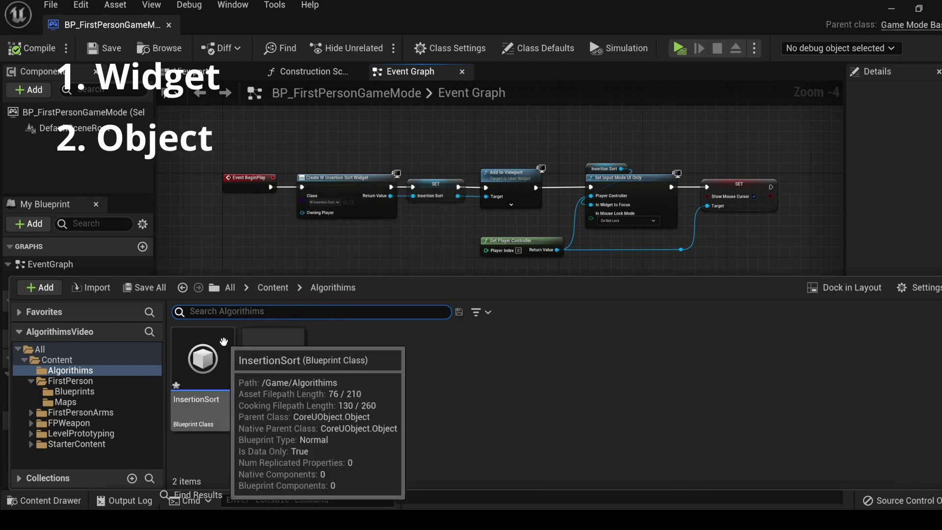